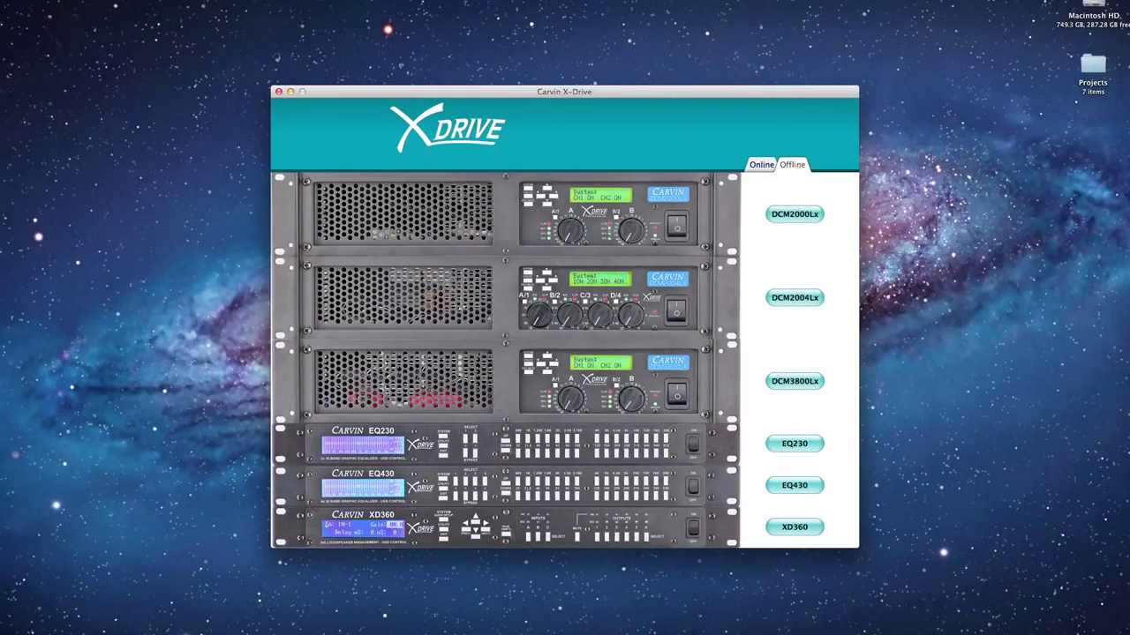
# Preview the offline control windows of the DCM2000Lx and EQ230, raising the DCM2000Lx's 3.15K input band slightly.
pyautogui.click(794, 213)
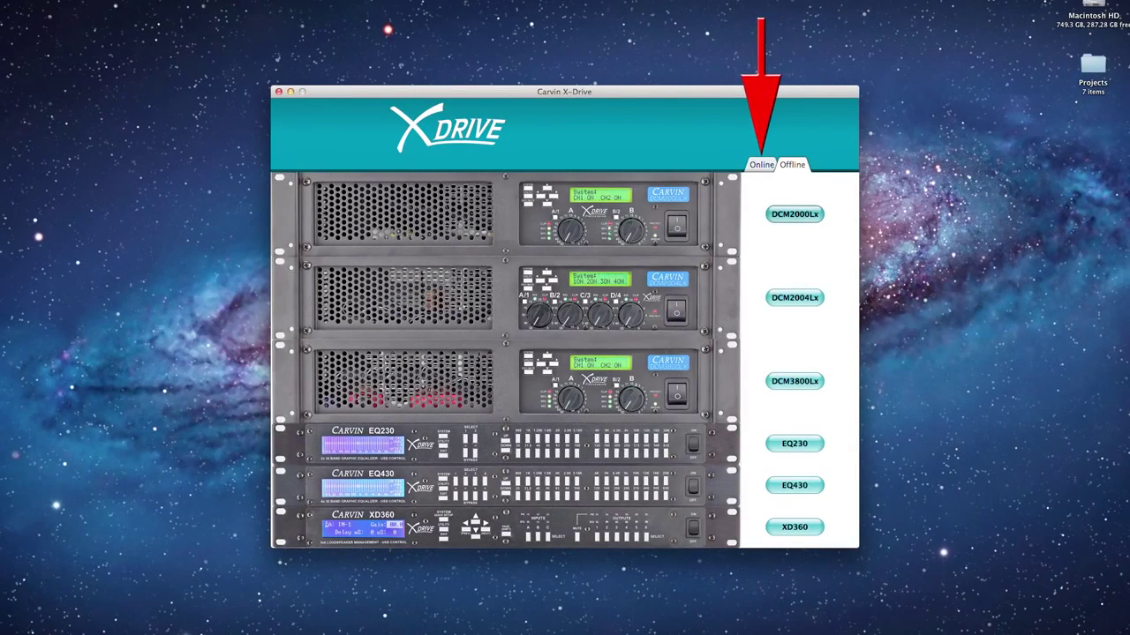
pyautogui.moveTo(654, 251); pyautogui.dragTo(654, 242)
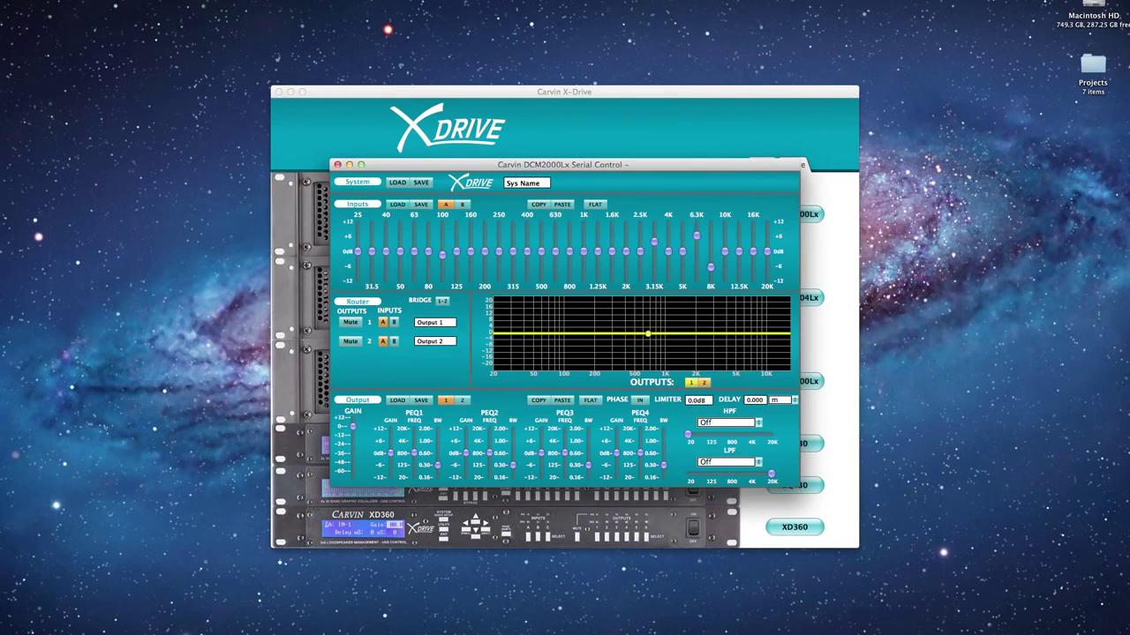
pyautogui.click(338, 165)
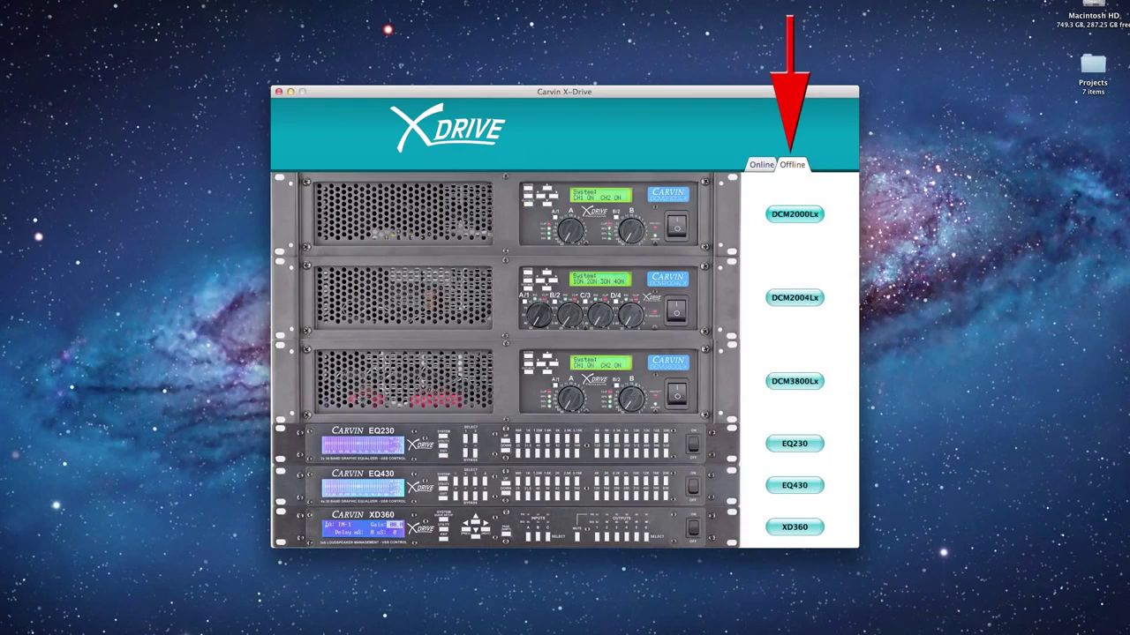
pyautogui.click(794, 213)
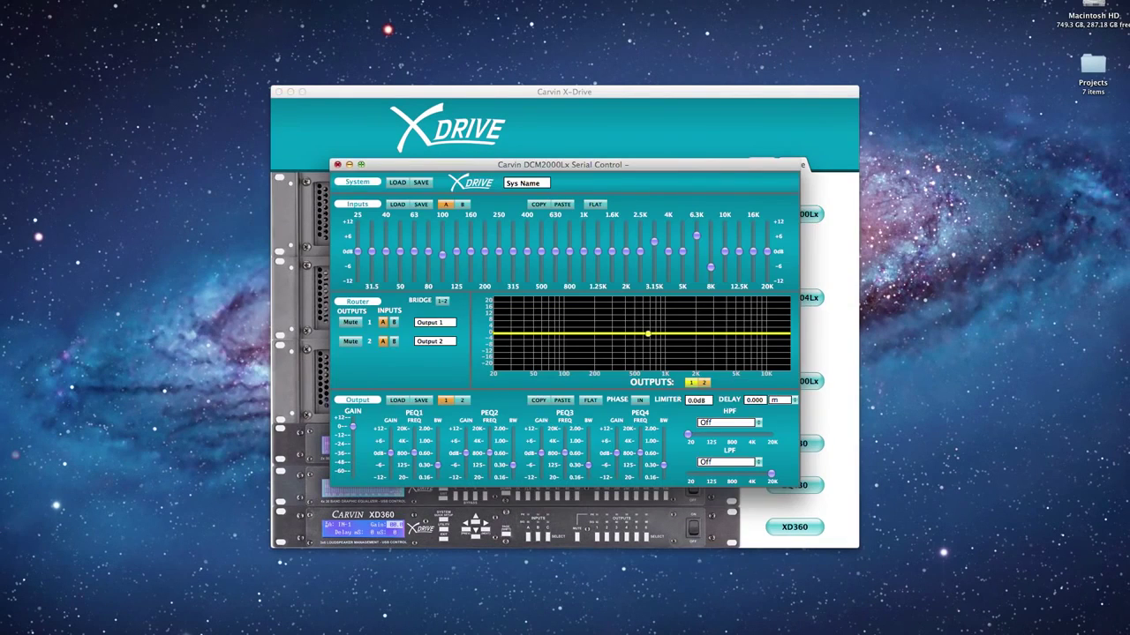
pyautogui.click(337, 164)
pyautogui.click(794, 443)
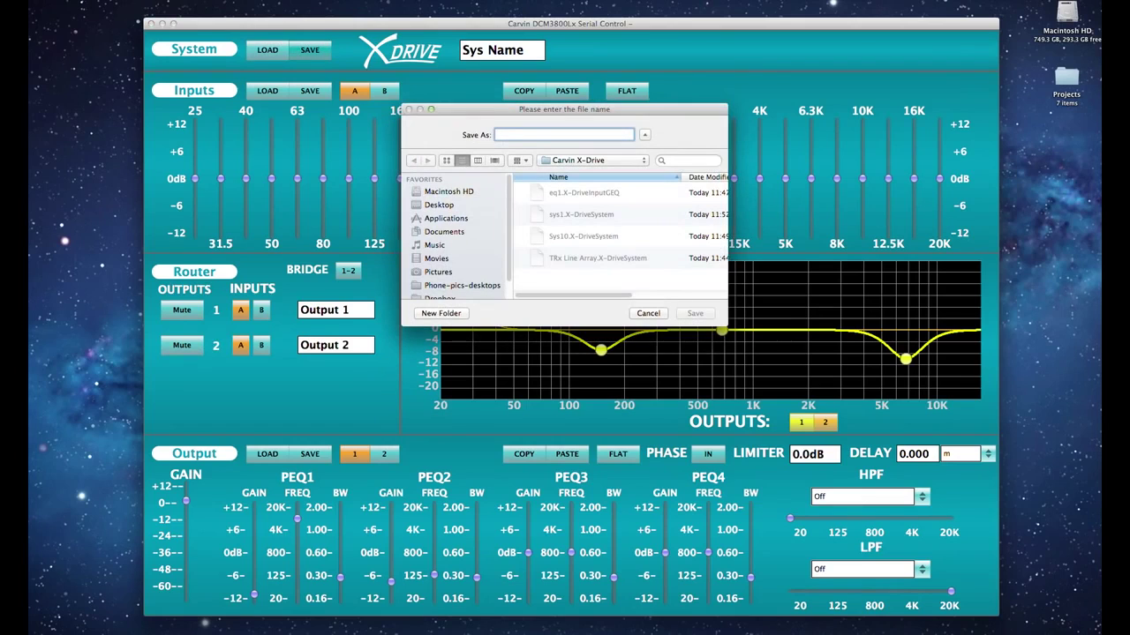
# Save the system settings as system4, and save them again as Sys10.X-DriveSystem.
pyautogui.write('system')
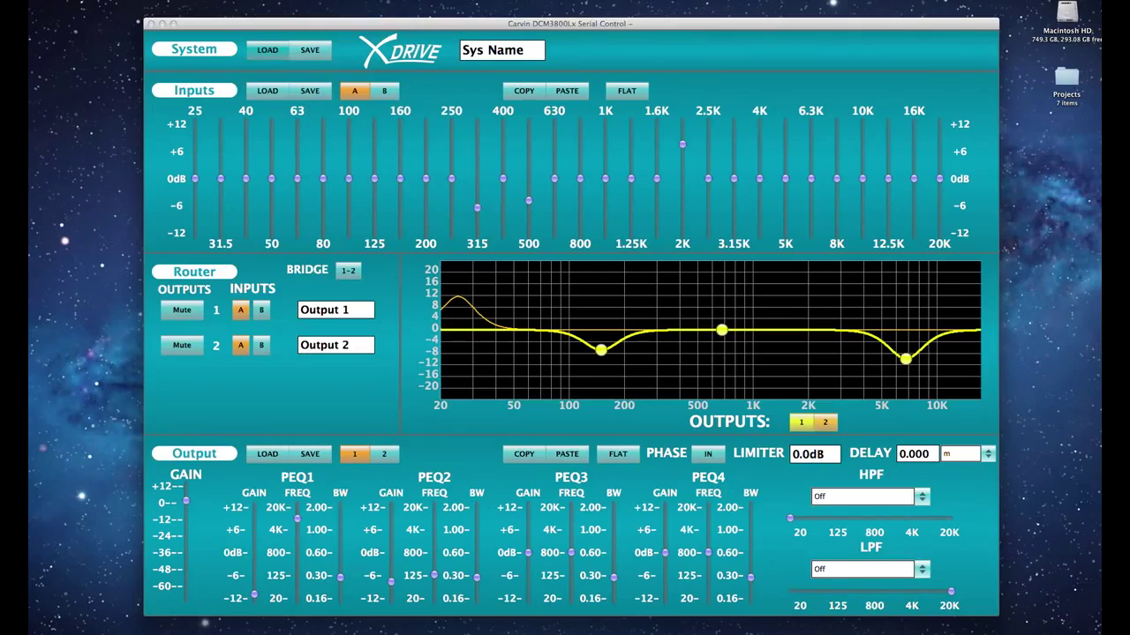
pyautogui.click(309, 49)
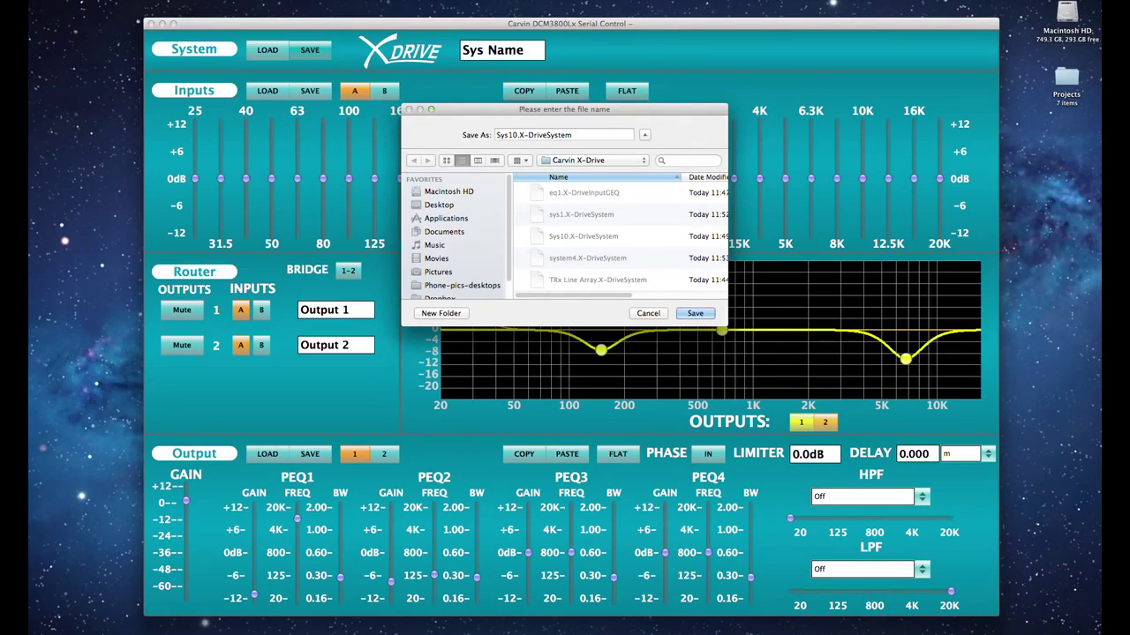
pyautogui.press('Return')
# Load the system settings from the file Sys10.X-DriveSystem.
pyautogui.click(268, 50)
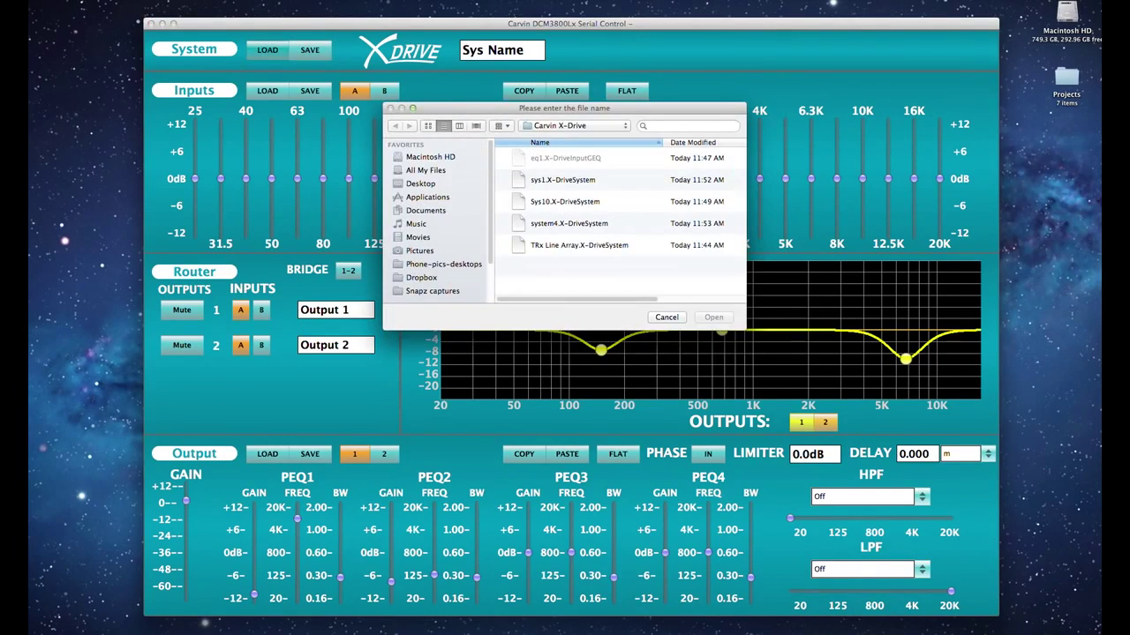
pyautogui.click(564, 202)
pyautogui.press('Return')
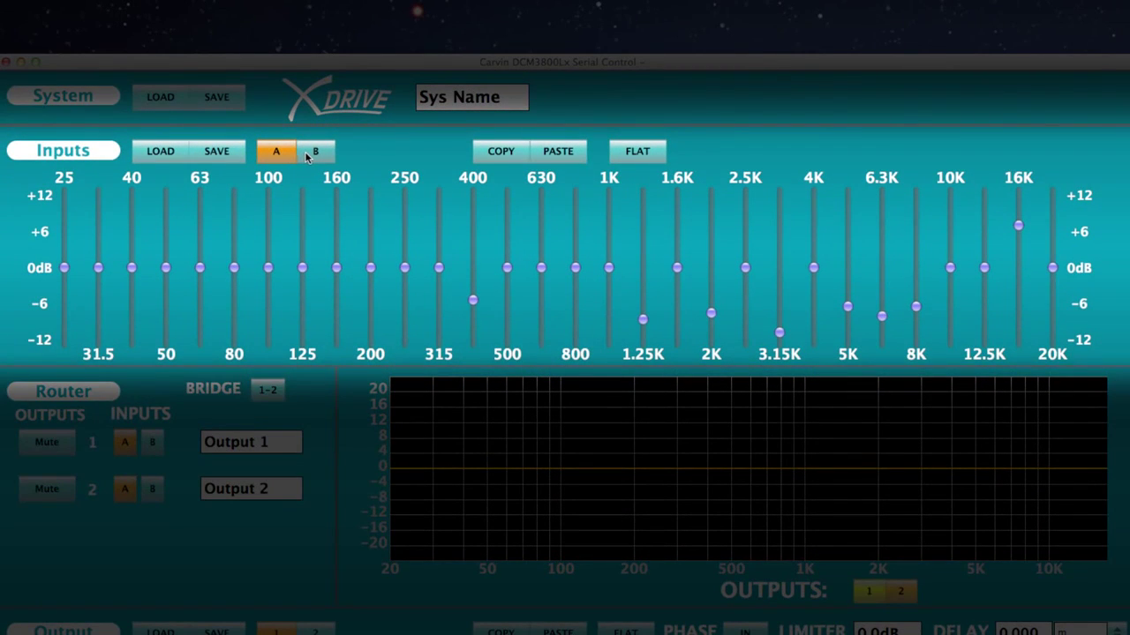
# Compare the equalizers of inputs A and B, and lower input A's 125 Hz band to -5.0 dB.
pyautogui.click(315, 155)
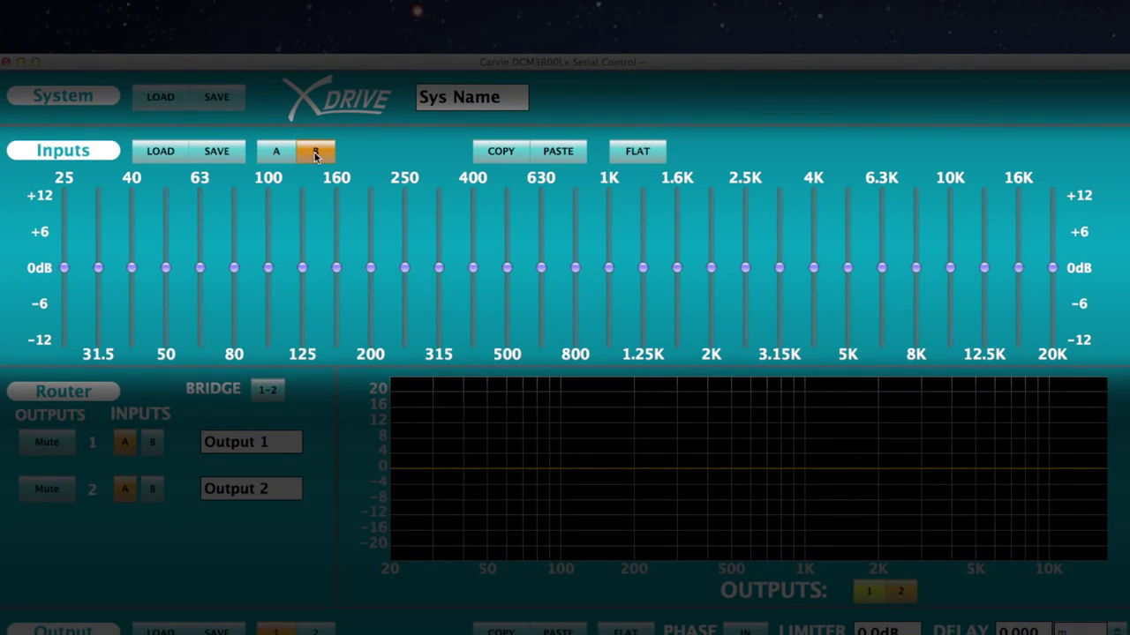
pyautogui.click(276, 152)
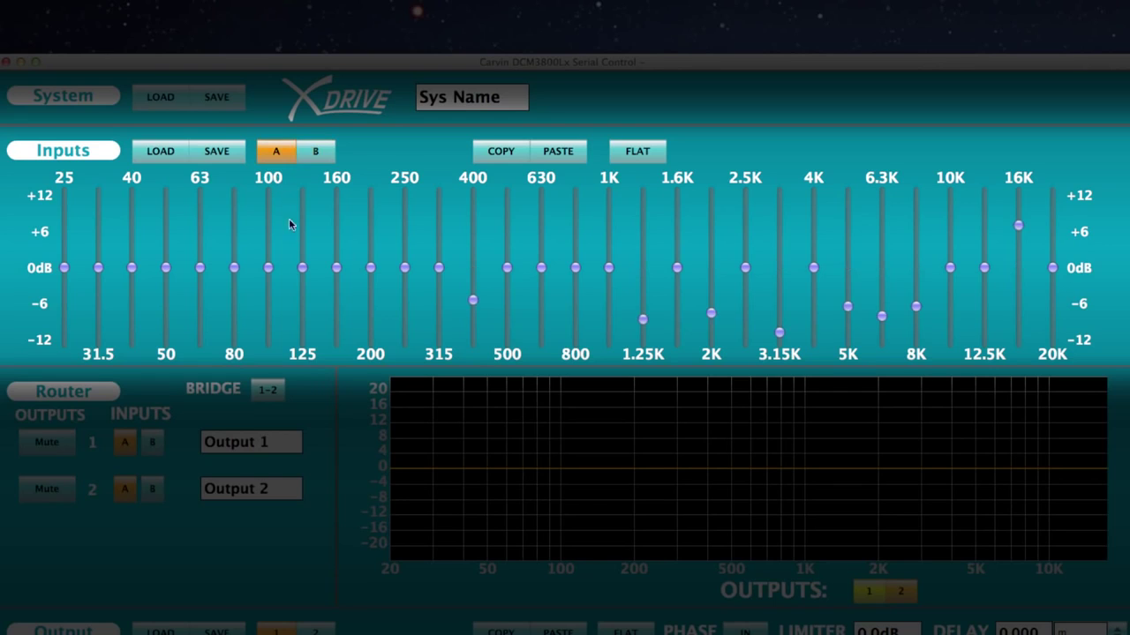
pyautogui.moveTo(302, 267); pyautogui.dragTo(303, 297)
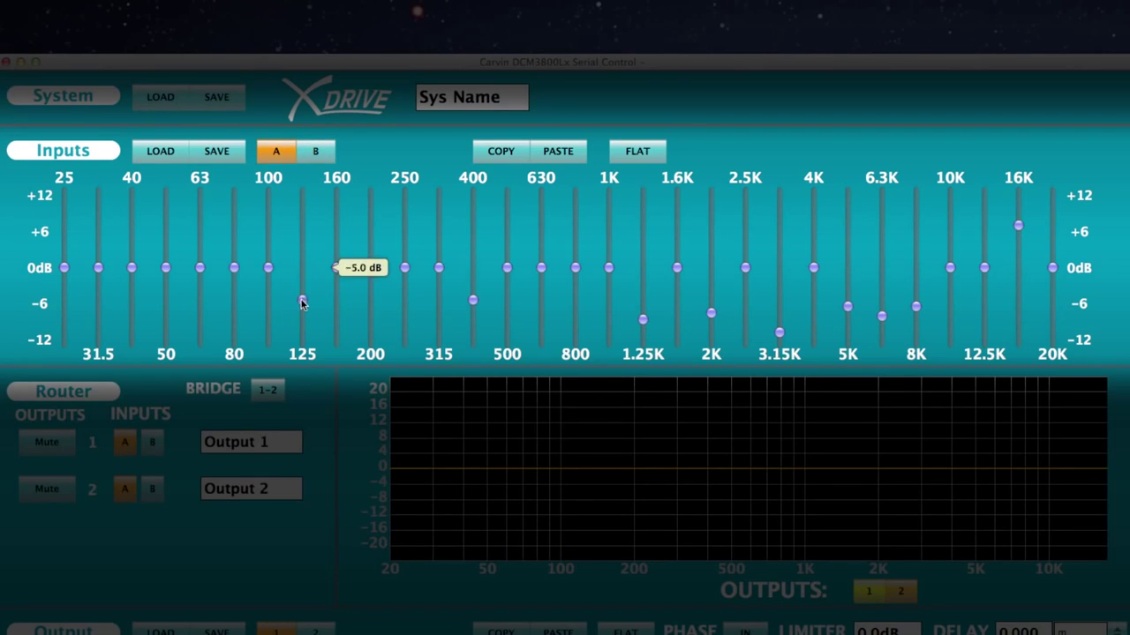
# Copy input A's equalizer settings and paste them onto input B.
pyautogui.click(317, 151)
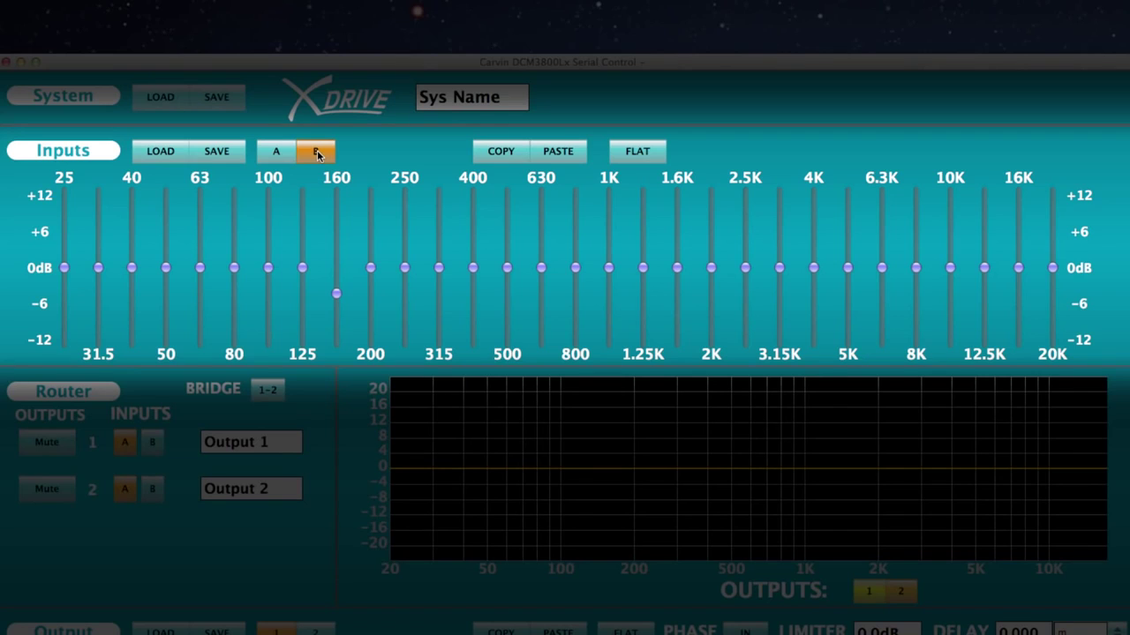
pyautogui.click(275, 151)
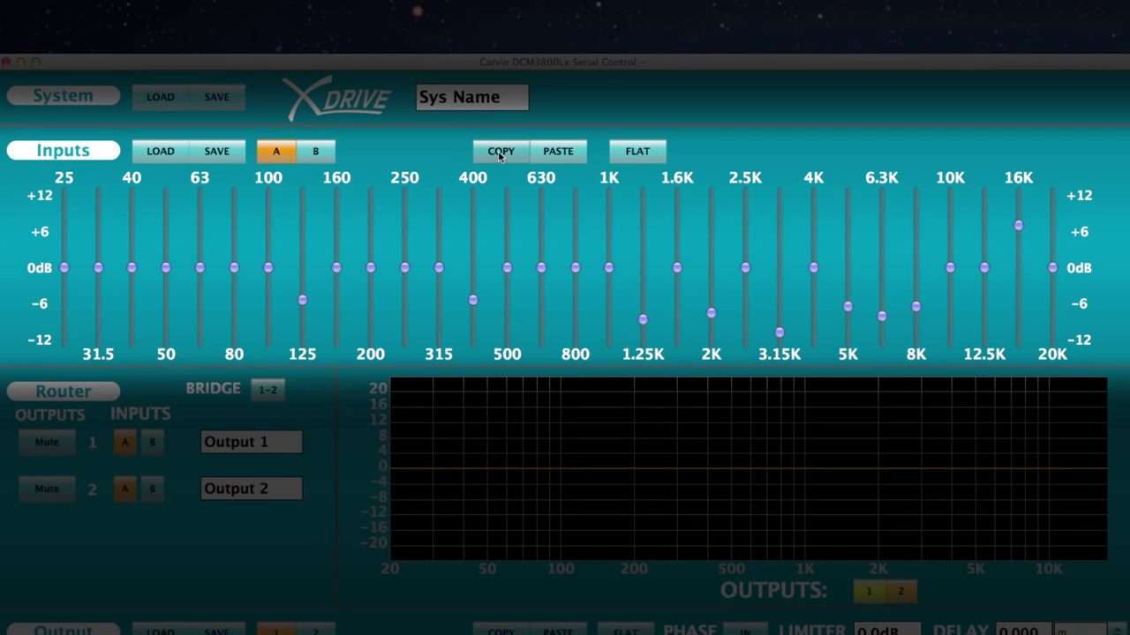
pyautogui.click(500, 152)
pyautogui.click(315, 152)
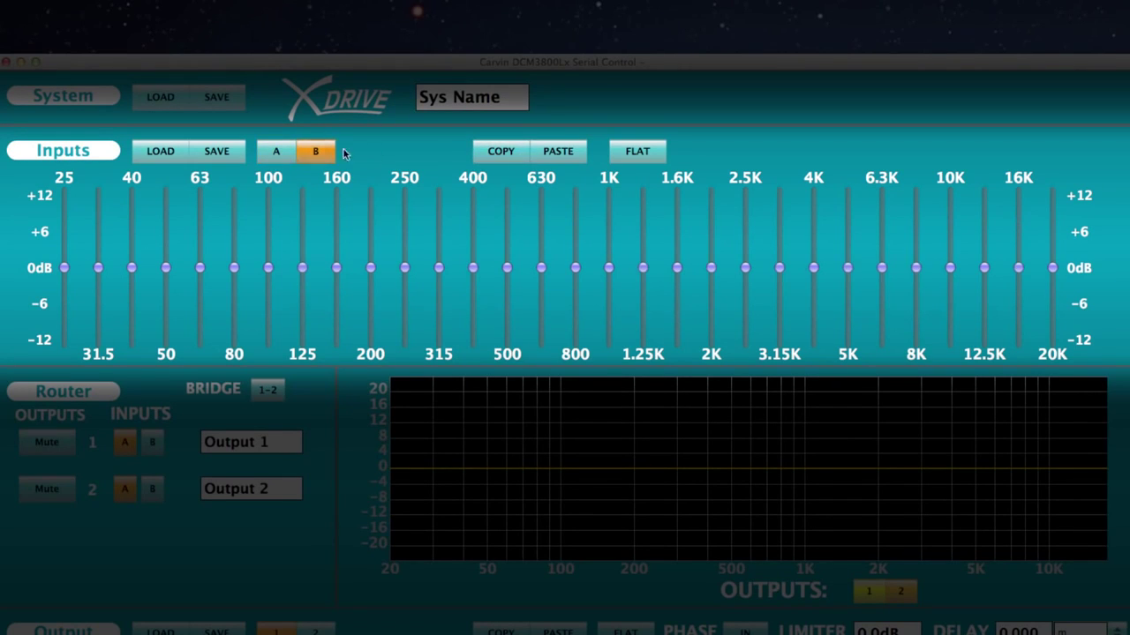
pyautogui.click(557, 151)
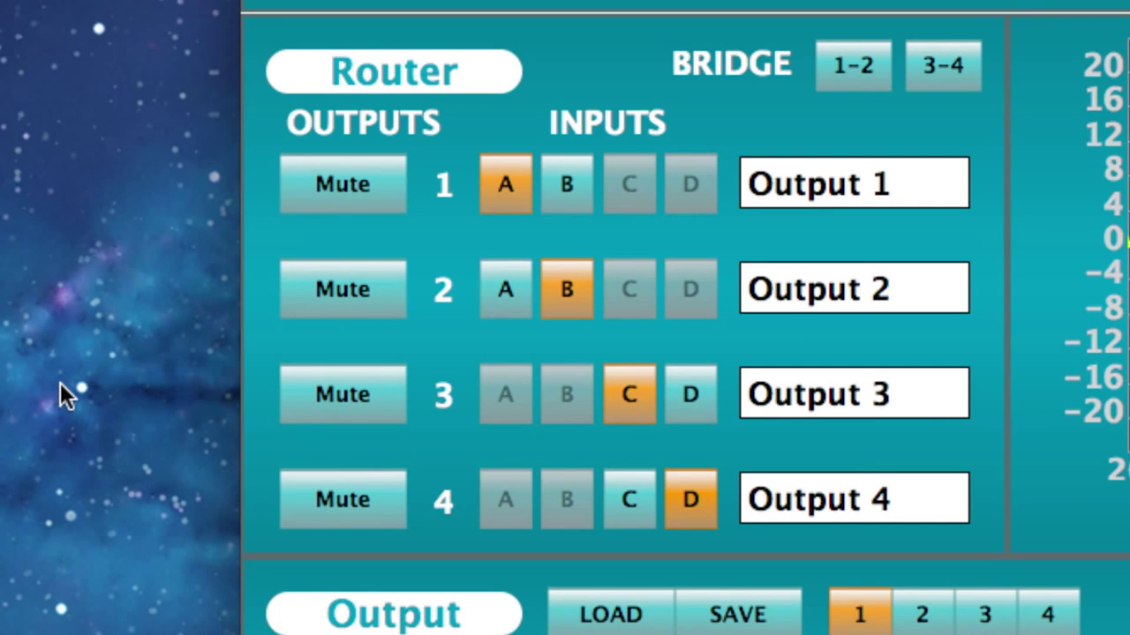
# Route outputs 2, 3 and 4 to input A in the router and bridge outputs 1-2.
pyautogui.click(509, 281)
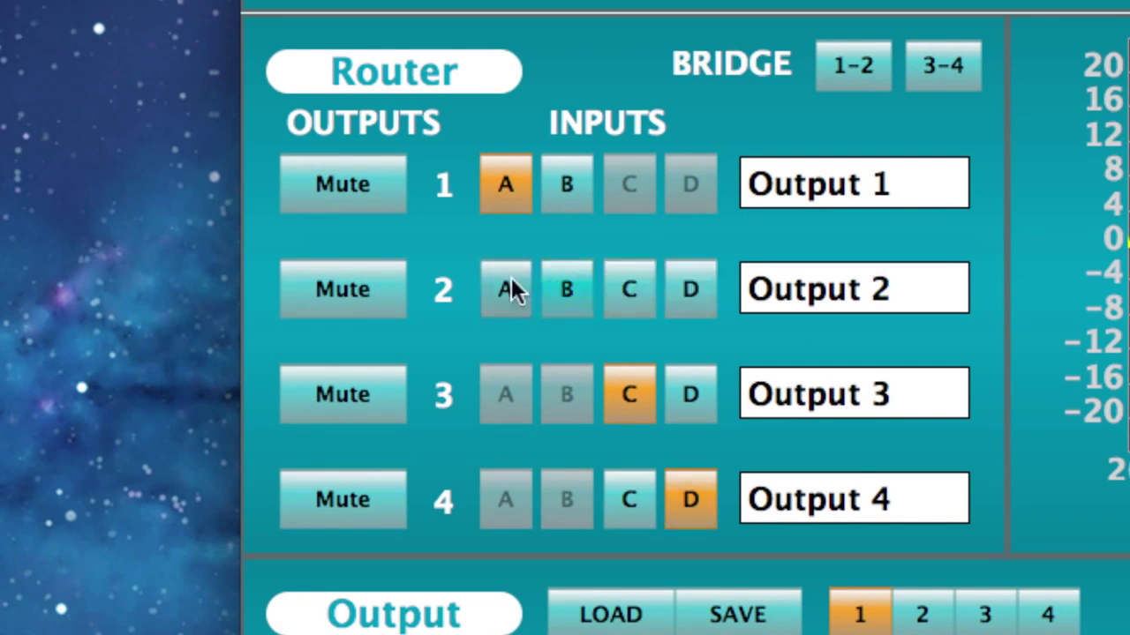
pyautogui.click(605, 375)
pyautogui.click(527, 393)
pyautogui.click(680, 499)
pyautogui.click(511, 503)
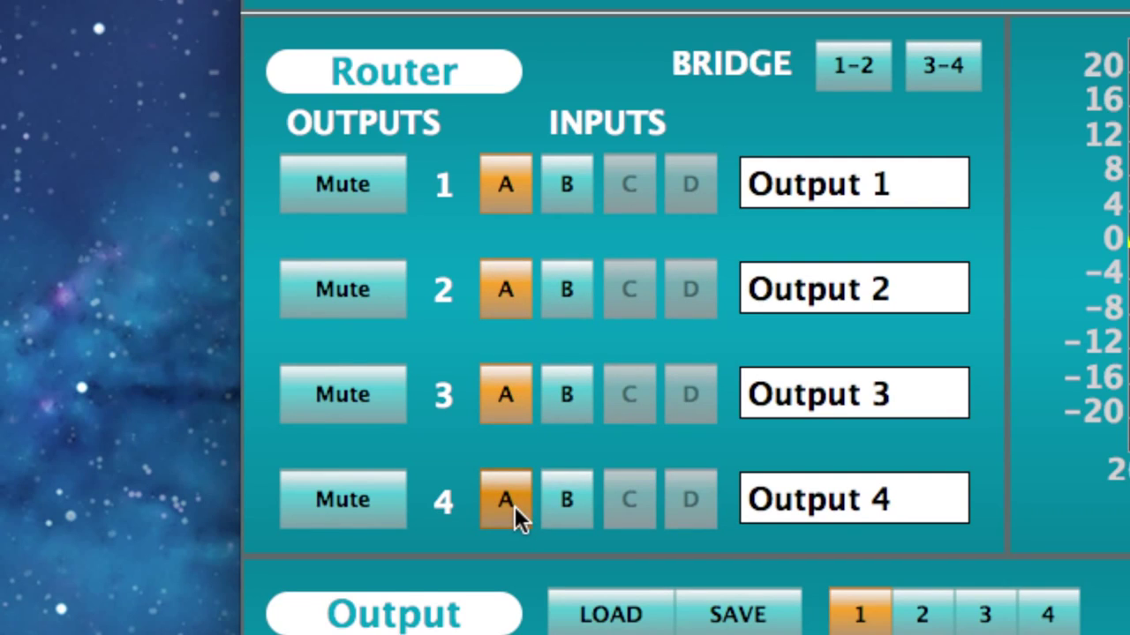
pyautogui.click(818, 78)
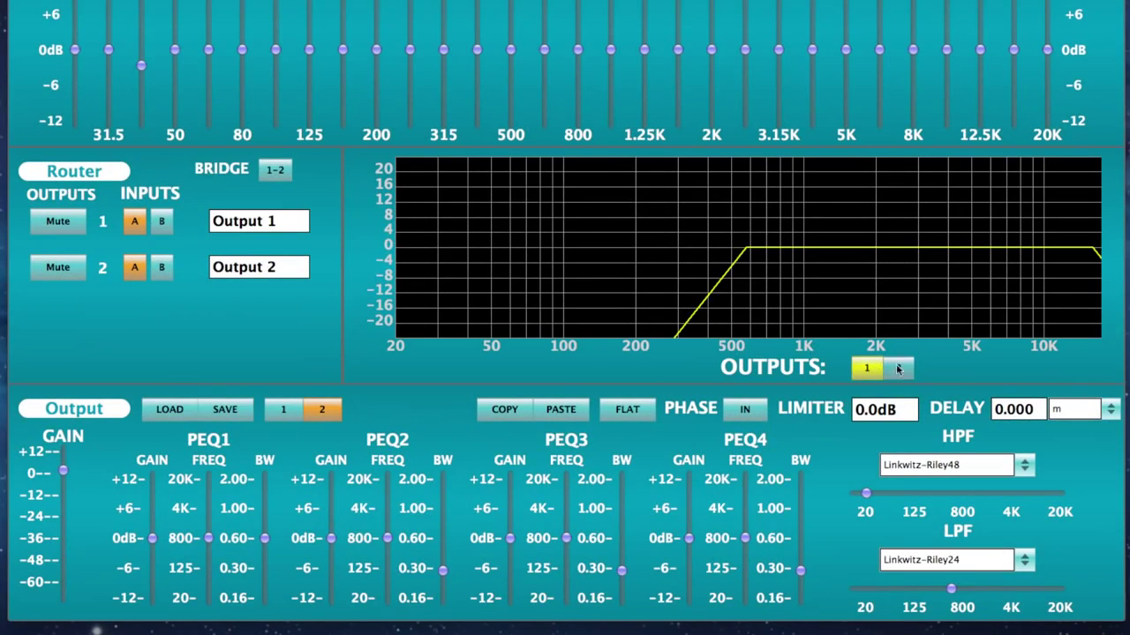
# Lower output 2's gain slightly with its curve shown on the graph, and view its HPF filter types.
pyautogui.click(899, 368)
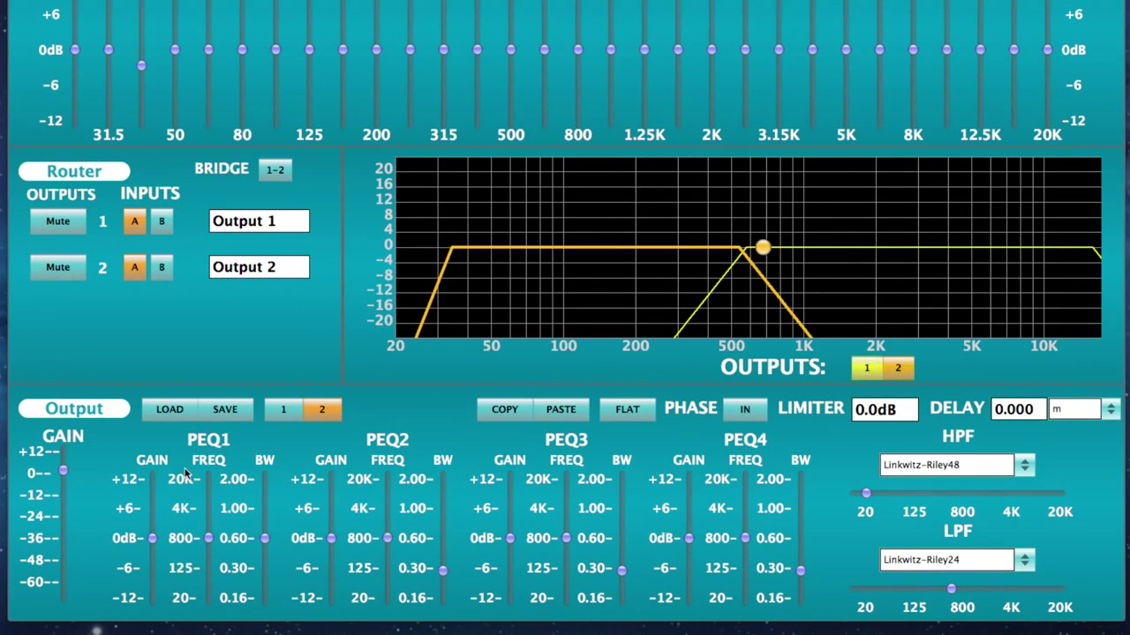
pyautogui.moveTo(60, 475)
pyautogui.mouseDown()
pyautogui.moveTo(63, 499)
pyautogui.moveTo(65, 477)
pyautogui.mouseUp()
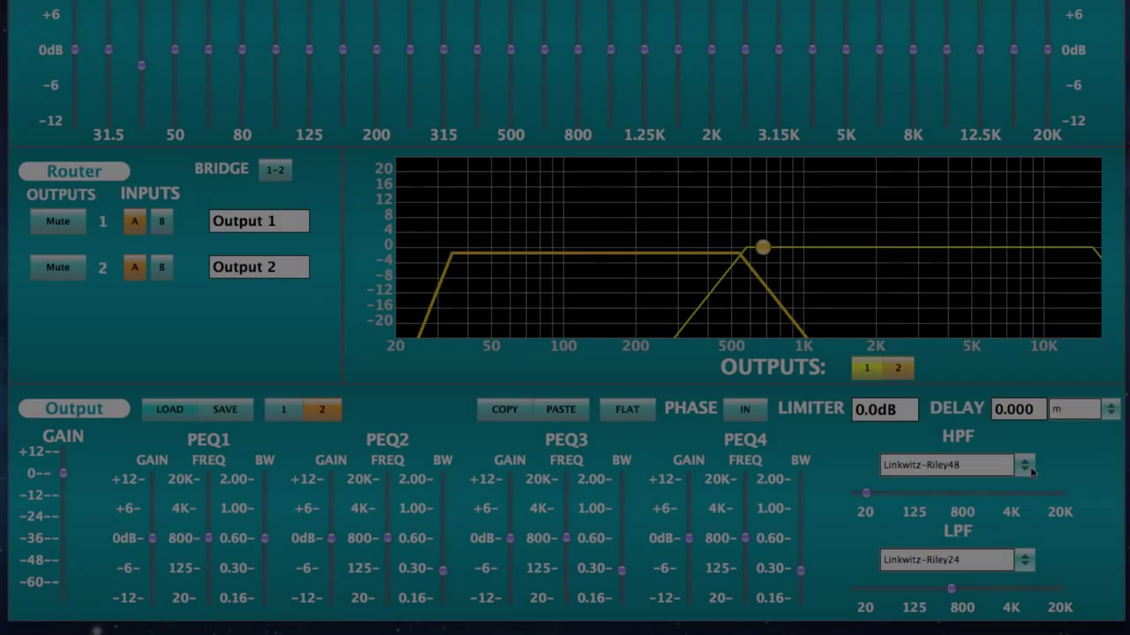
pyautogui.click(1023, 465)
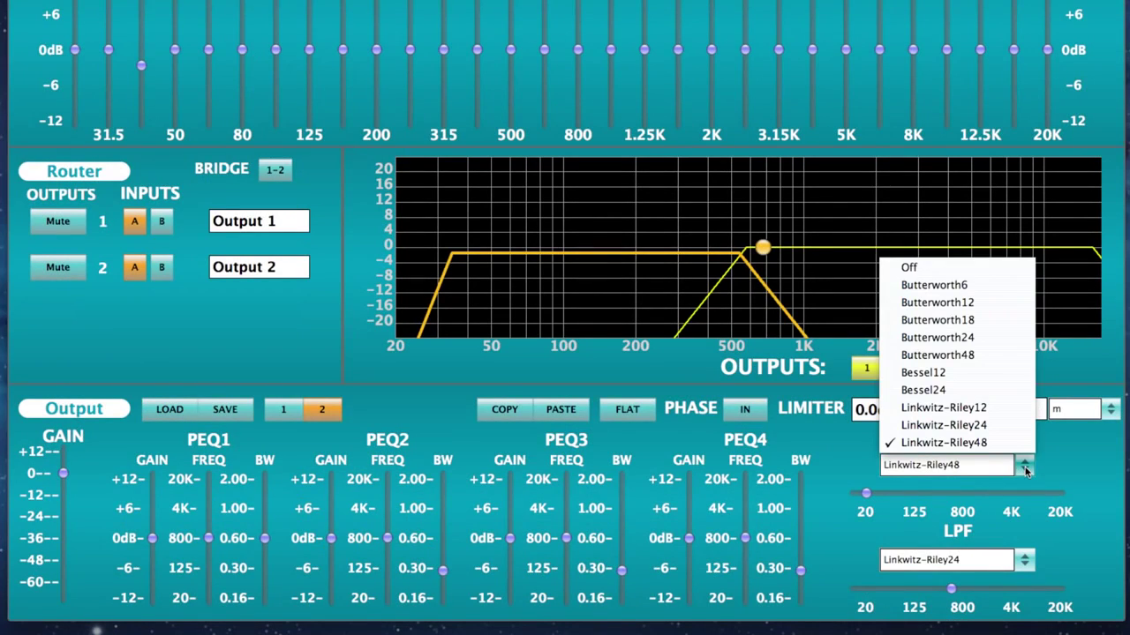
pyautogui.click(769, 258)
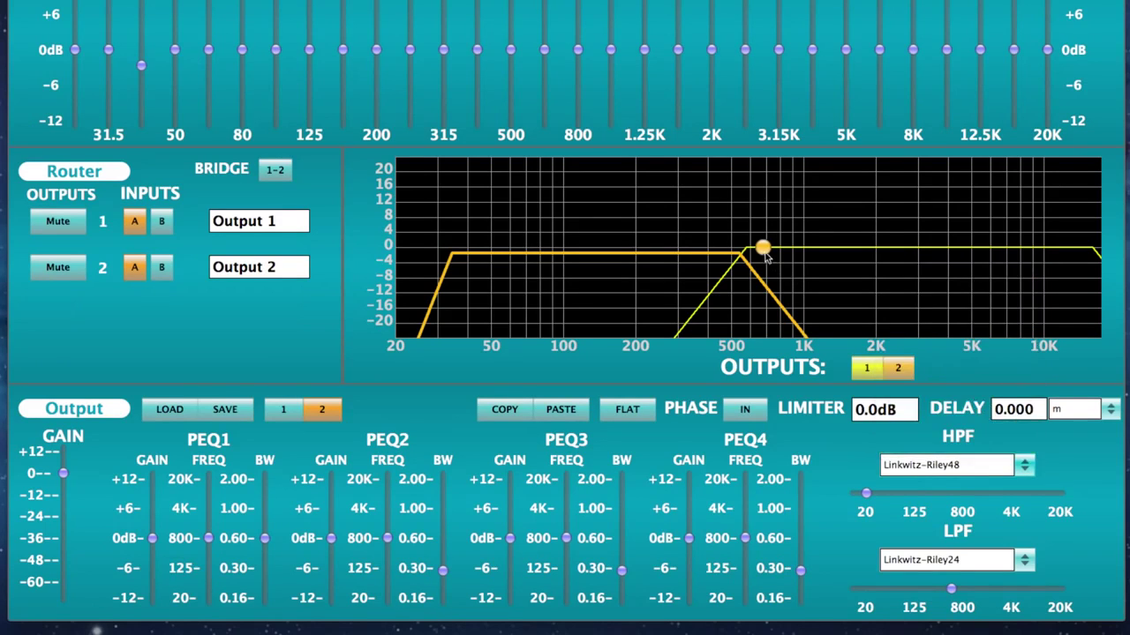
# Set output 2's PEQ1 to about -12 dB near 500 Hz and its PEQ3 gain to about +8 dB.
pyautogui.moveTo(766, 256); pyautogui.dragTo(739, 299)
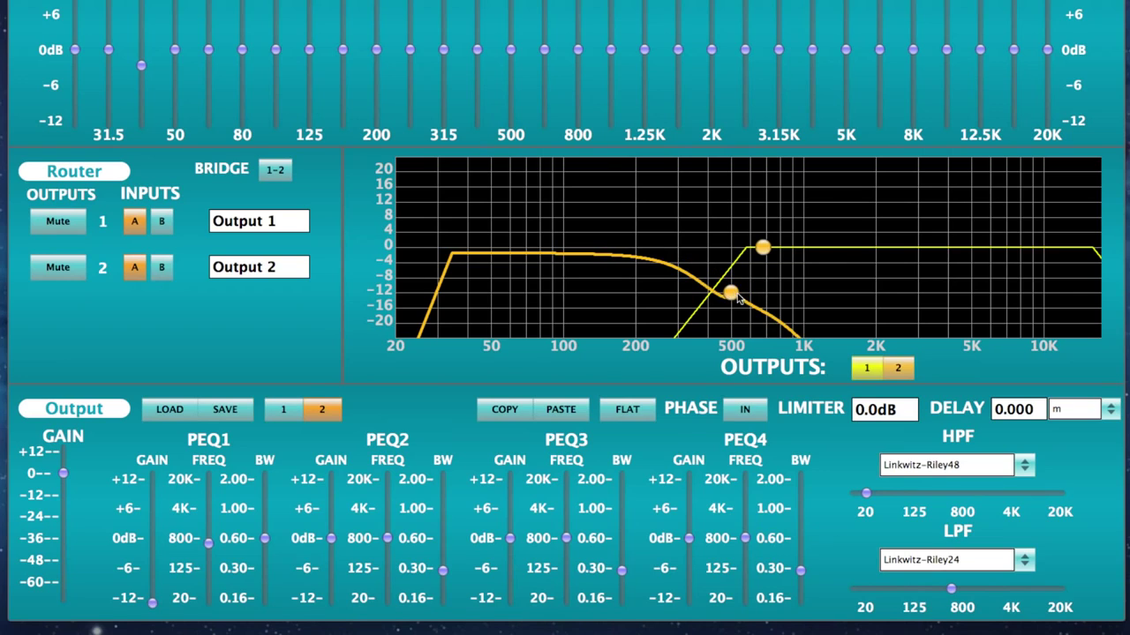
pyautogui.moveTo(510, 538); pyautogui.dragTo(511, 500)
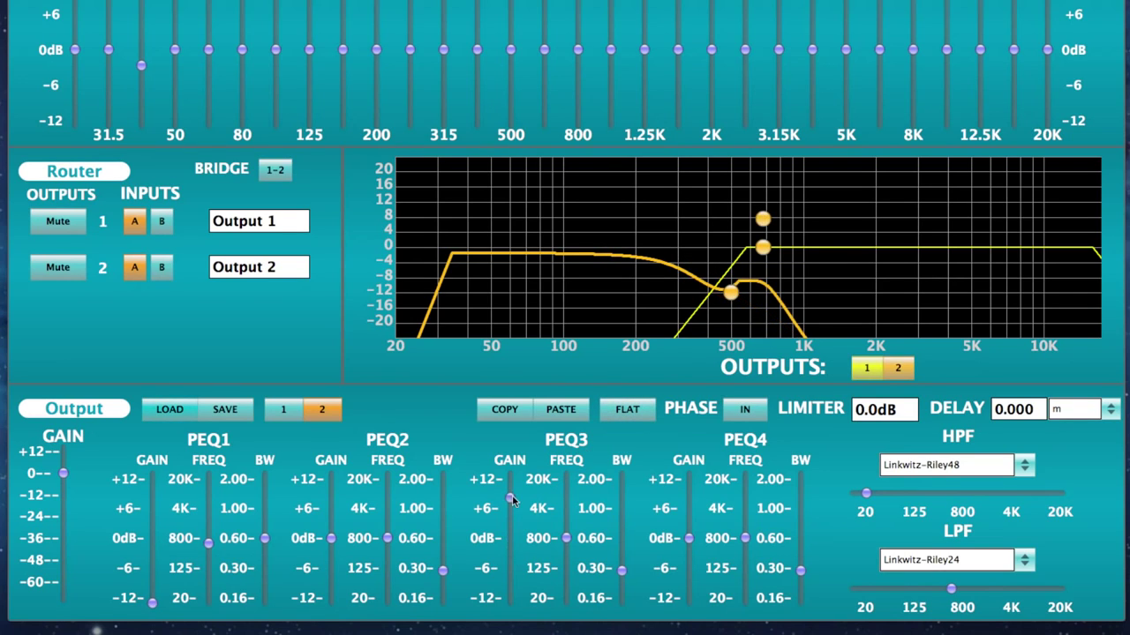
# Hide the curves of outputs 1 and 2 on the response graph and show both again.
pyautogui.click(897, 369)
pyautogui.click(874, 373)
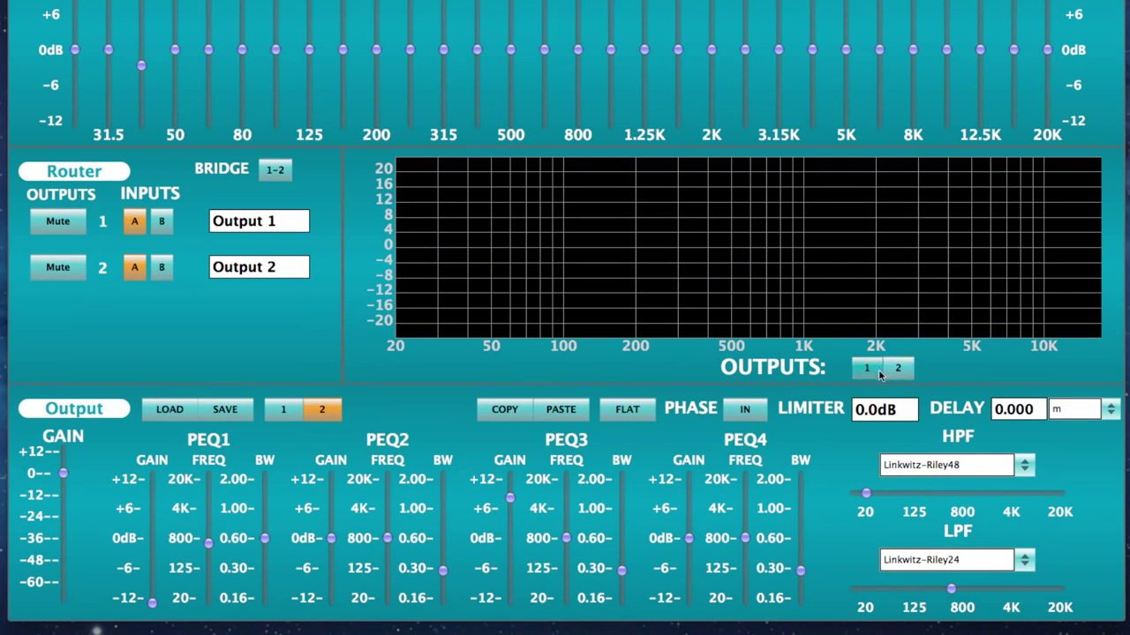
pyautogui.click(897, 369)
pyautogui.click(866, 368)
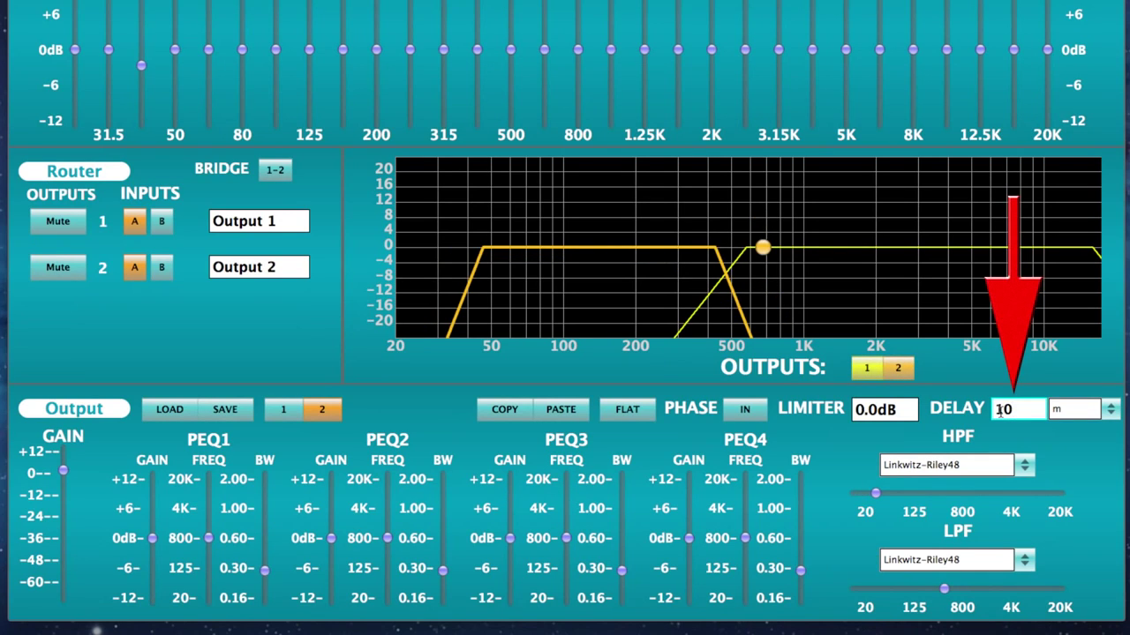
# Set output 2's delay to 10.003 with metres as the unit.
pyautogui.write('.003')
pyautogui.click(1110, 410)
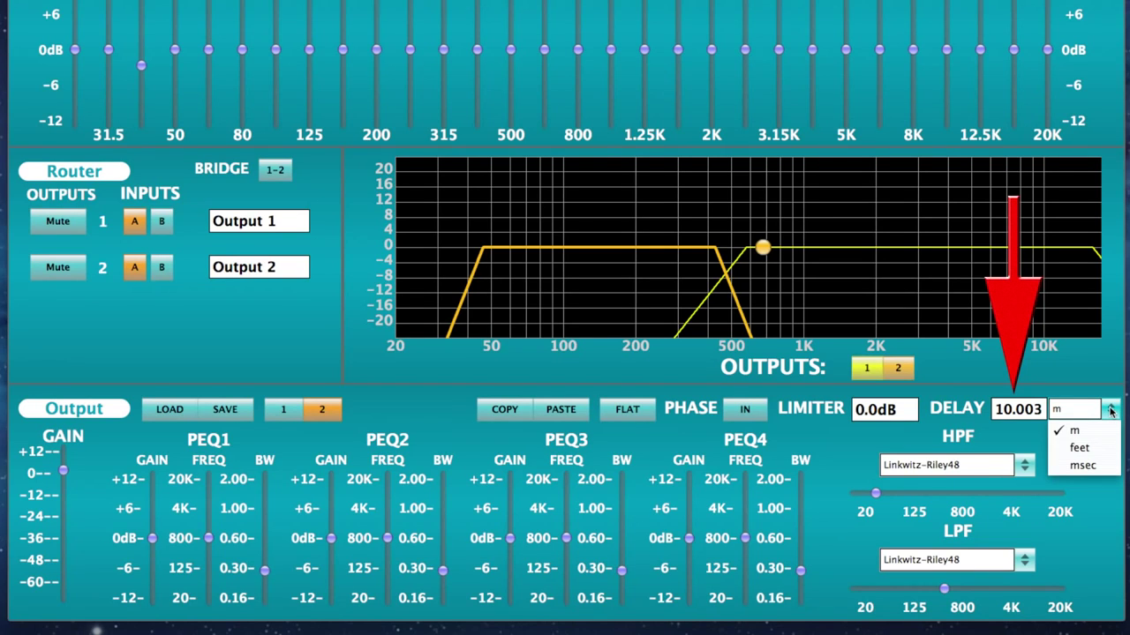
pyautogui.click(1074, 430)
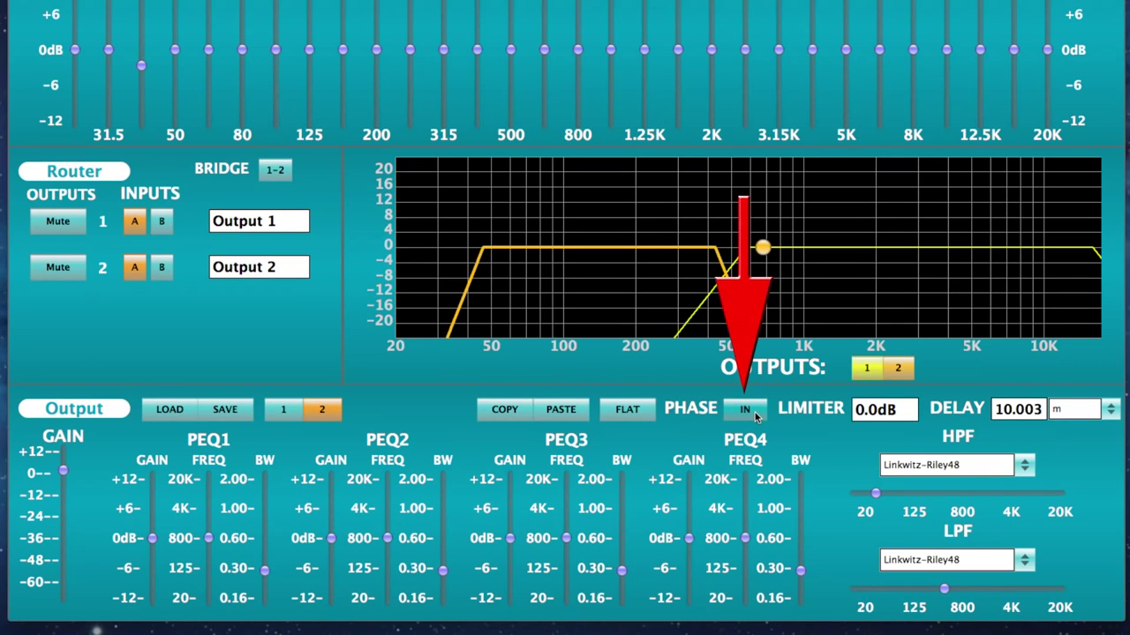
# Set output 2's limiter threshold to -20 dB.
pyautogui.moveTo(876, 409); pyautogui.dragTo(847, 416)
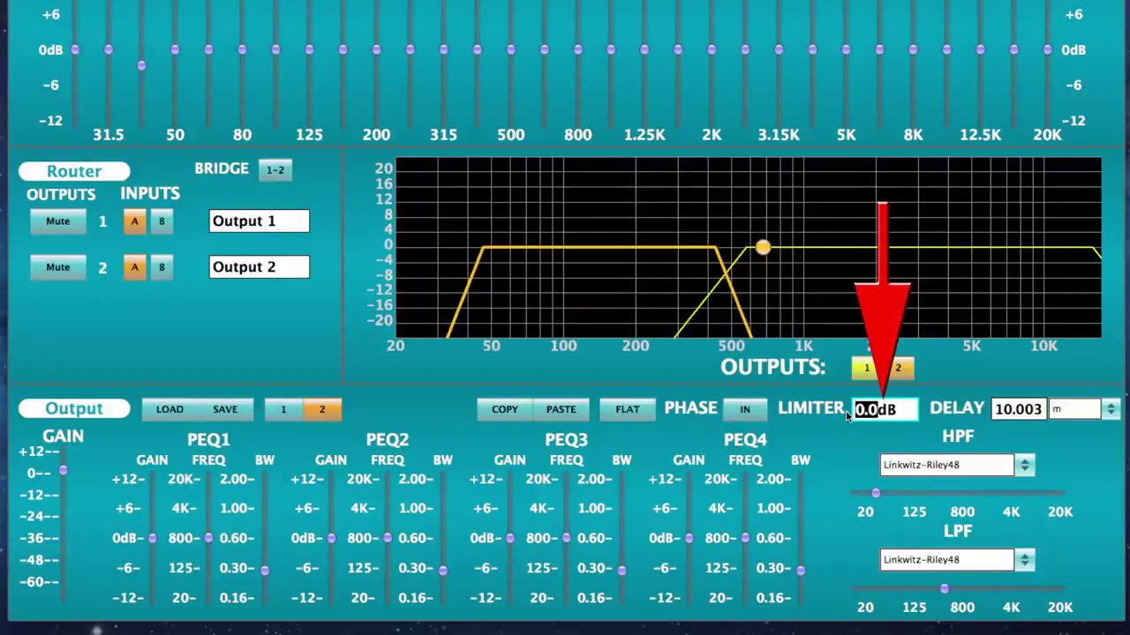
pyautogui.write('-2')
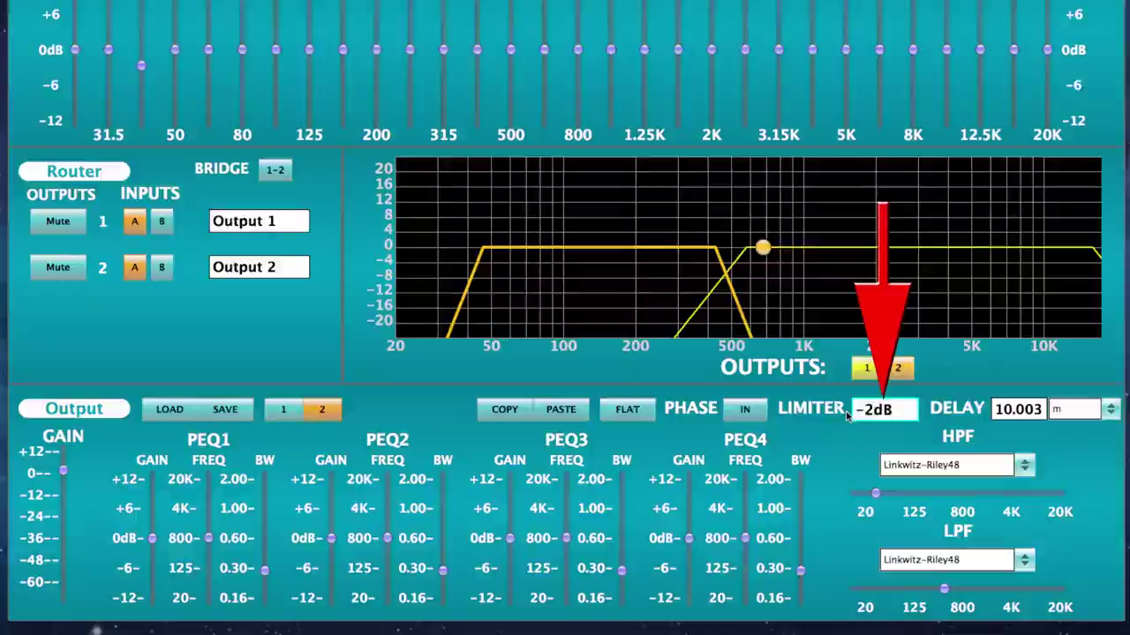
pyautogui.write('0')
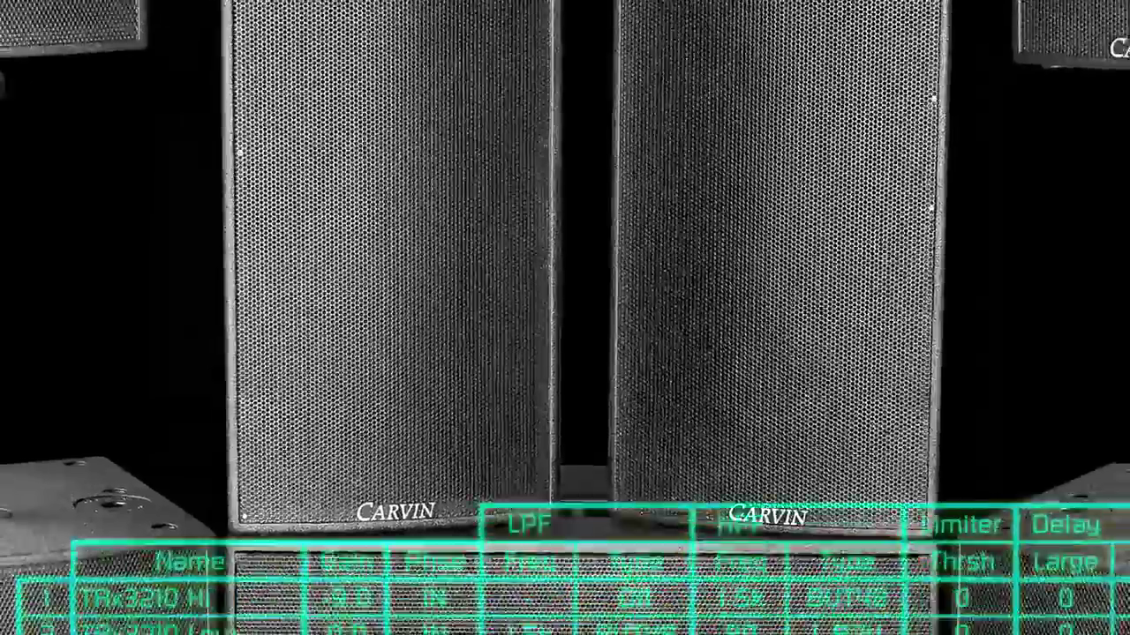